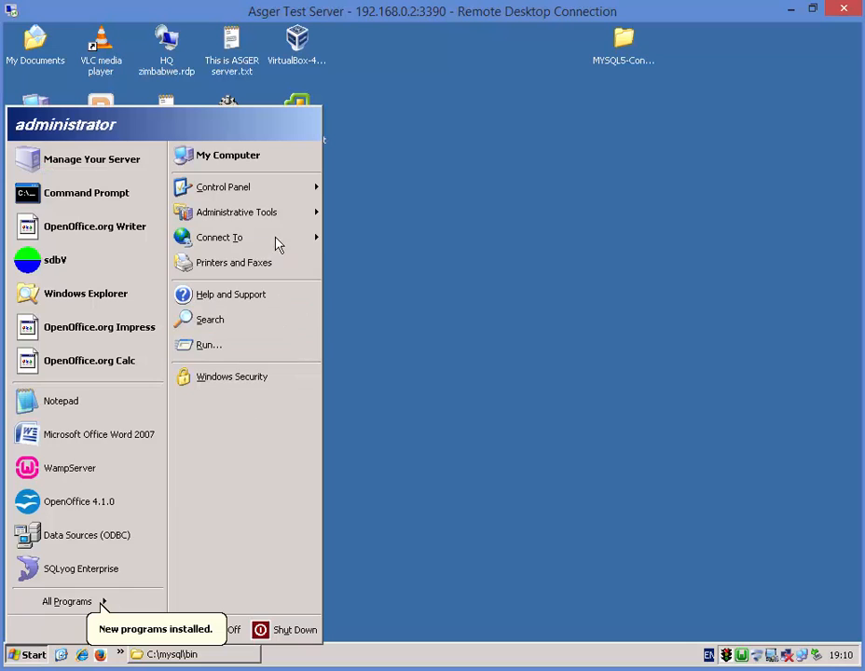
Step: Uninstall sdbV 7.5.0.5 from the installed programs and close the program list
mouse_move(273, 214)
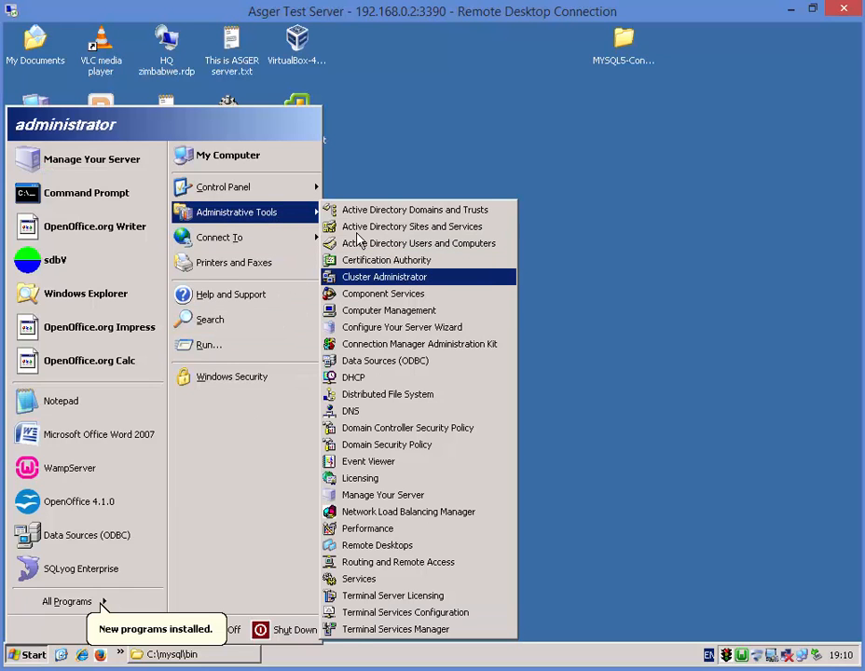
mouse_move(289, 190)
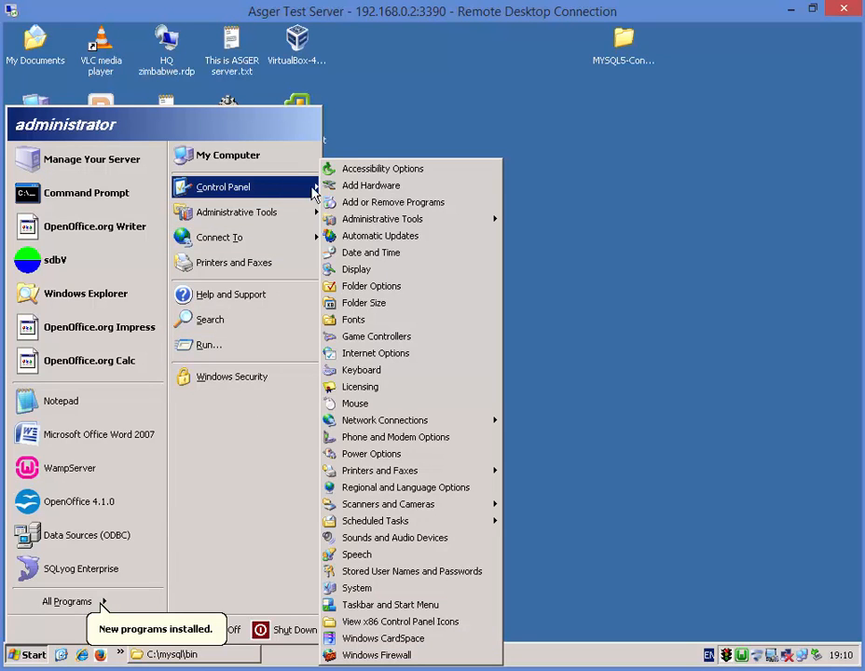
left_click(382, 203)
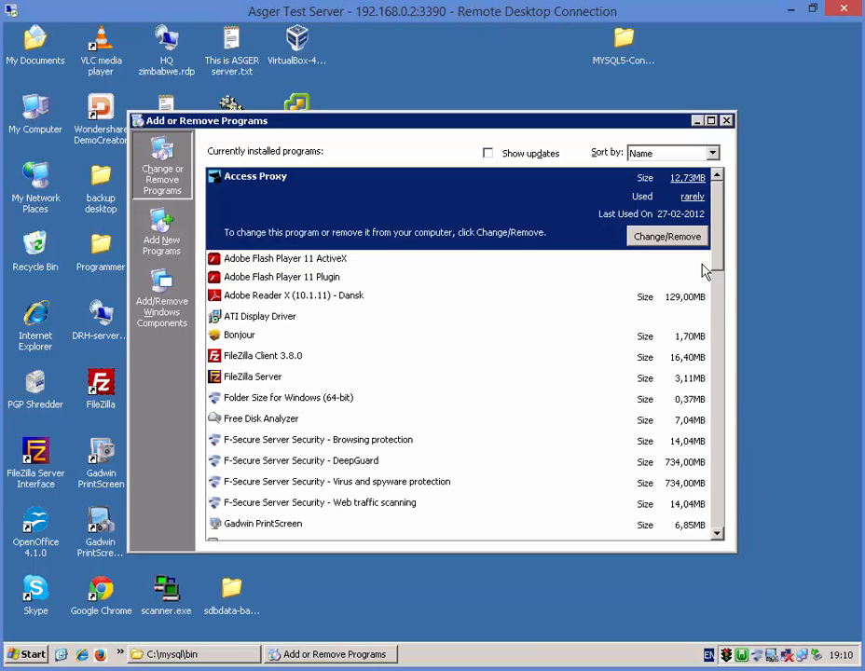
left_click_drag(722, 273, 629, 473)
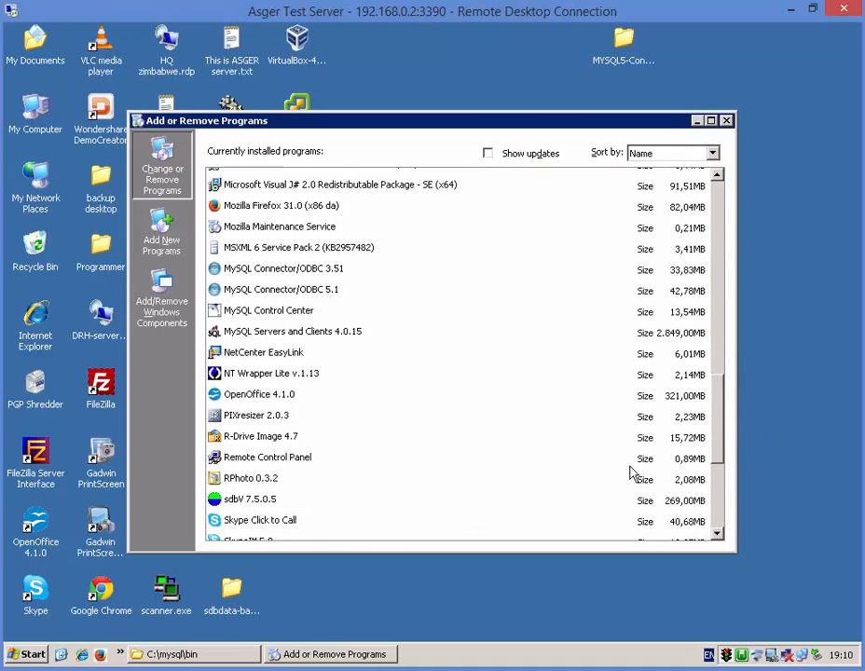
left_click(294, 508)
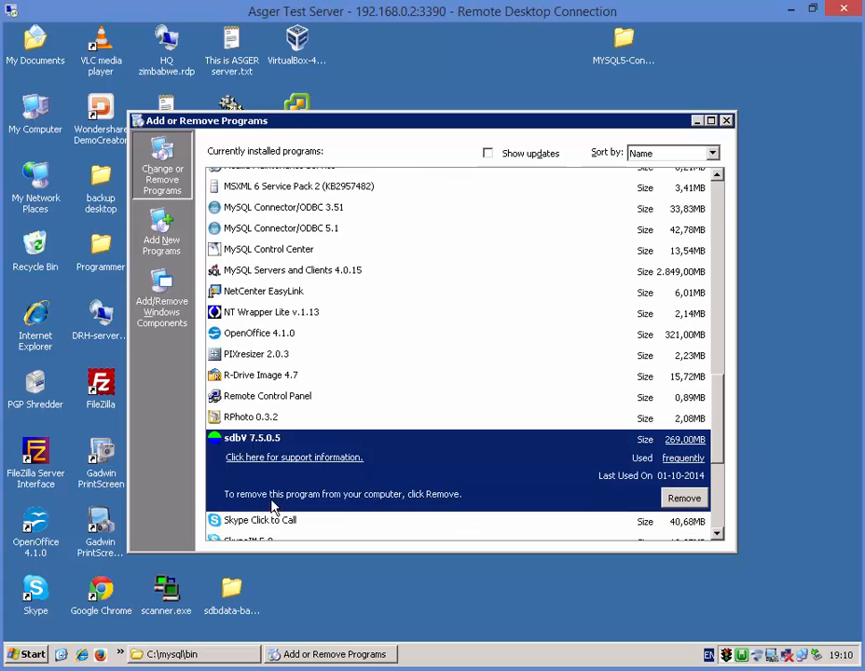
left_click(675, 502)
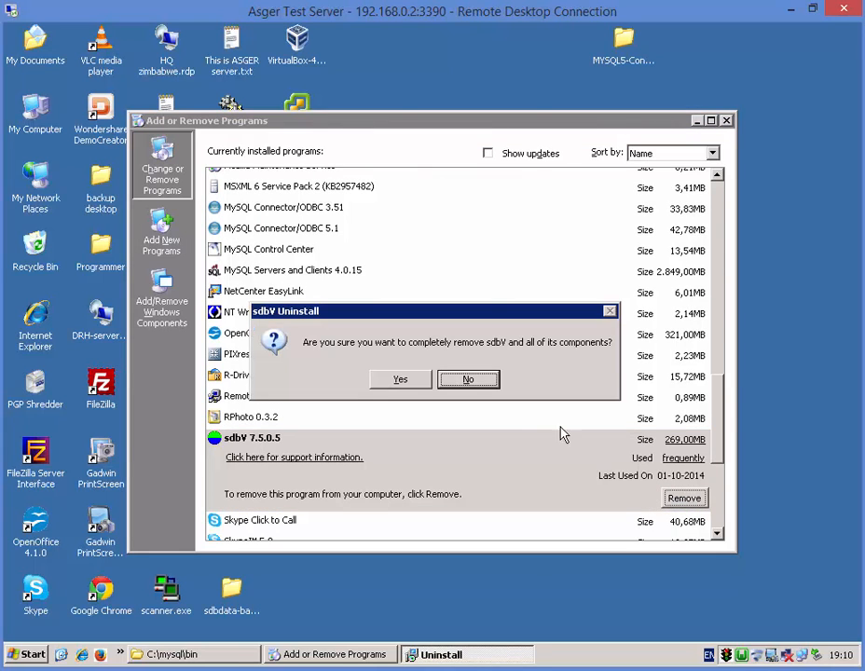
left_click(401, 380)
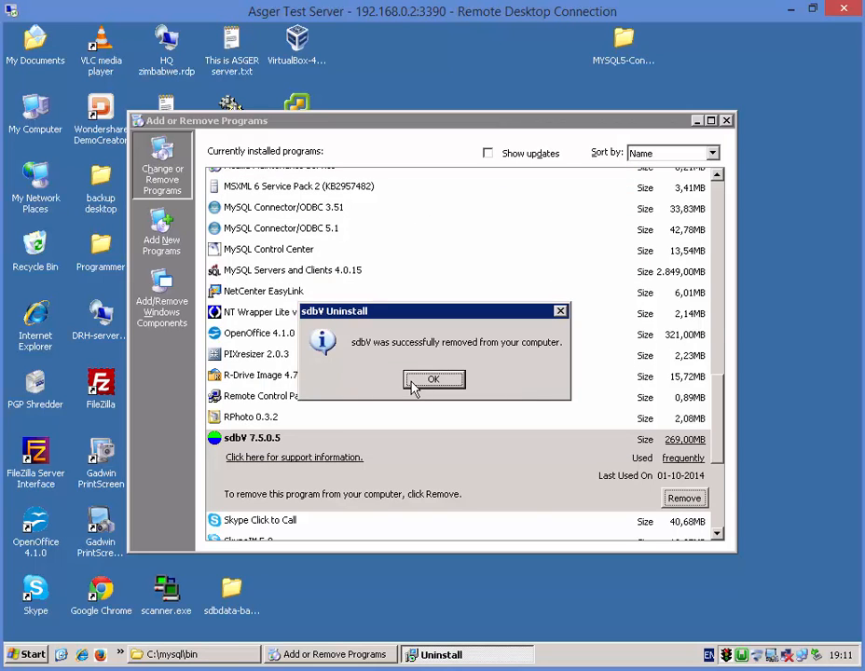
left_click(432, 380)
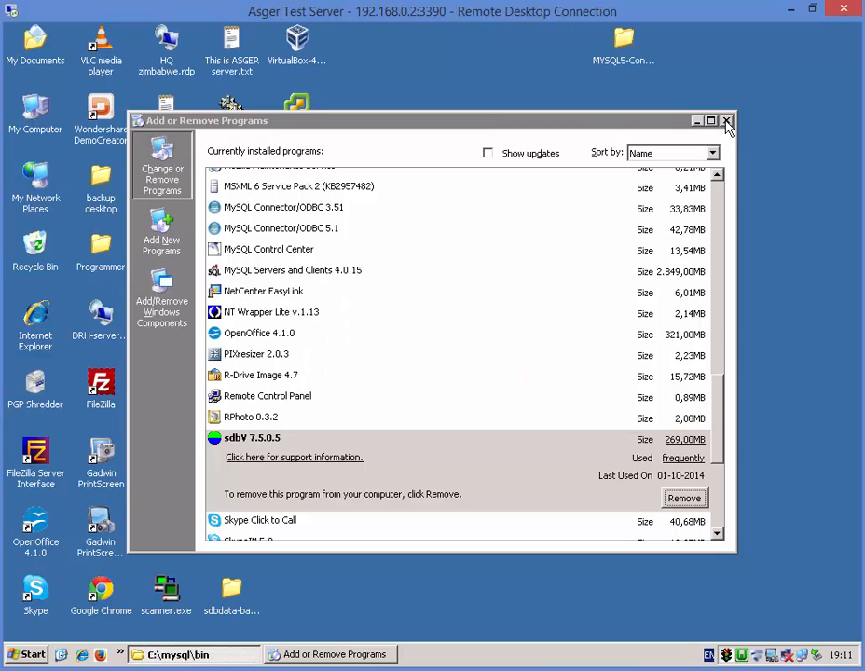
left_click(727, 122)
Step: Extract SdbV-mysql5.rar from the project's 2.SDB-program\SDB-MYSQL5 folder into its own SdbV-mysql5 subfolder
double_click(634, 65)
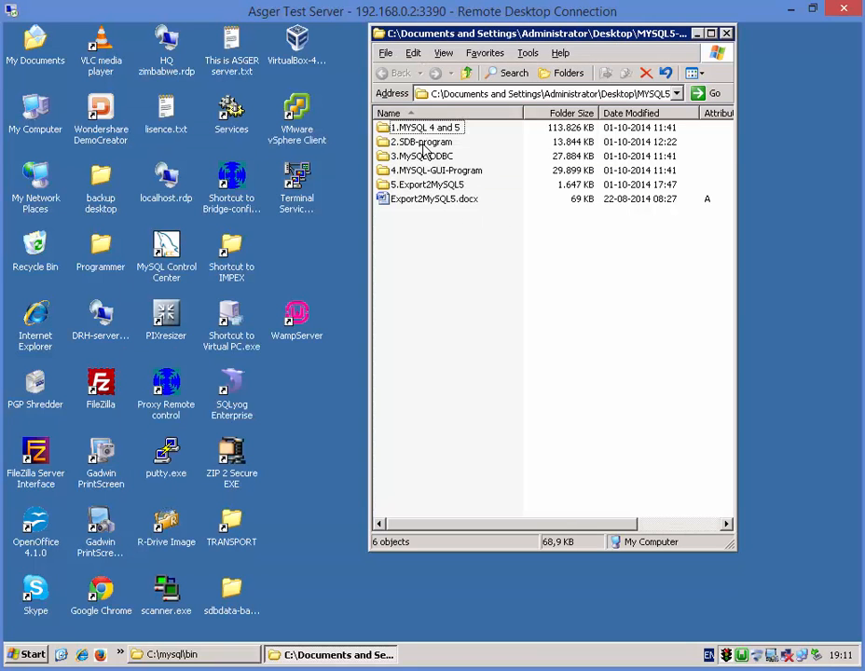
double_click(420, 142)
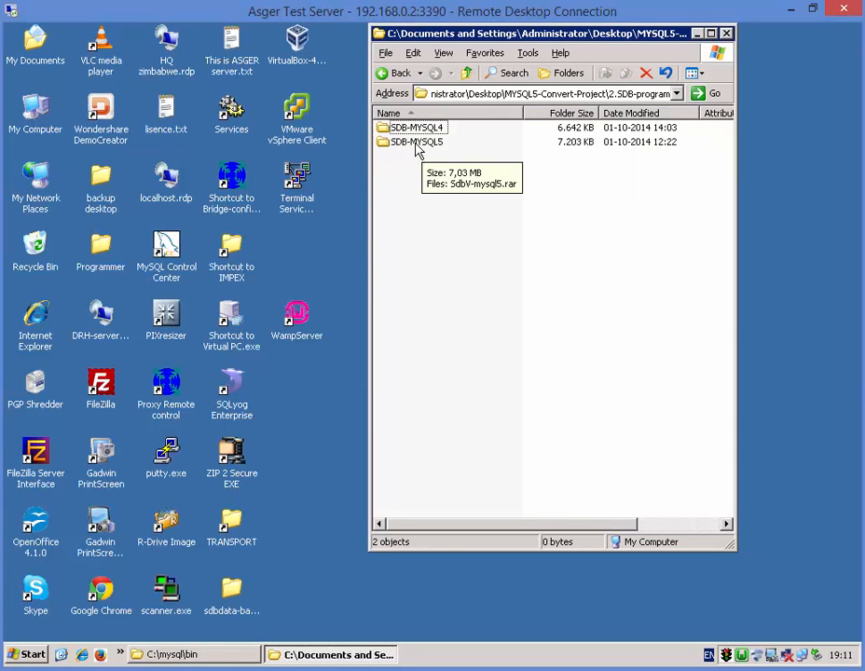
double_click(415, 149)
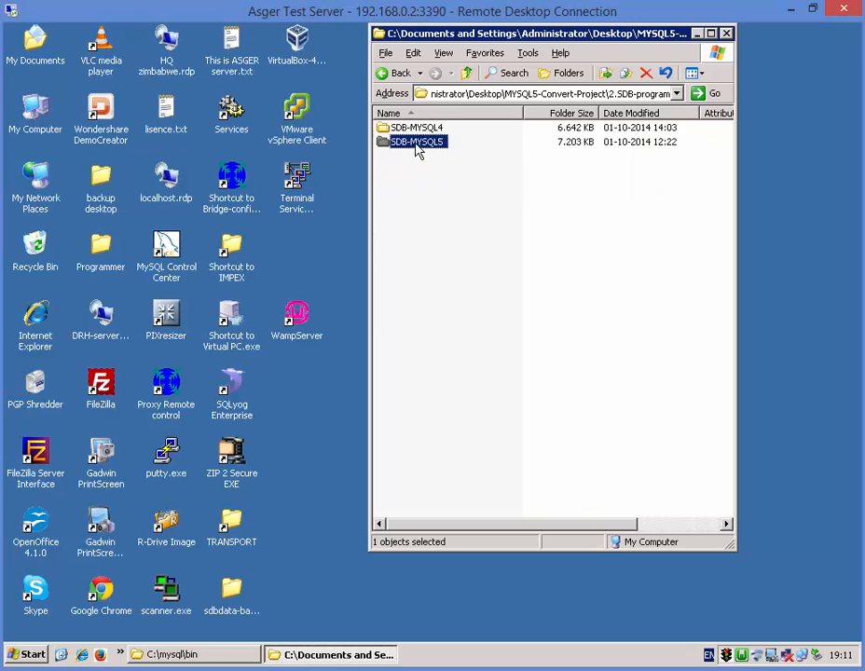
left_click(421, 132)
right_click(421, 133)
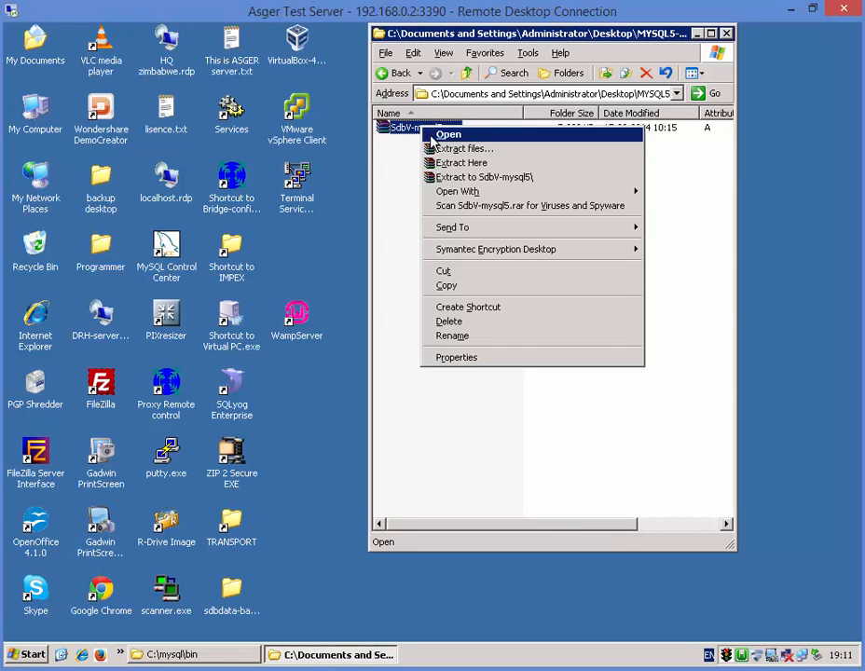
left_click(456, 179)
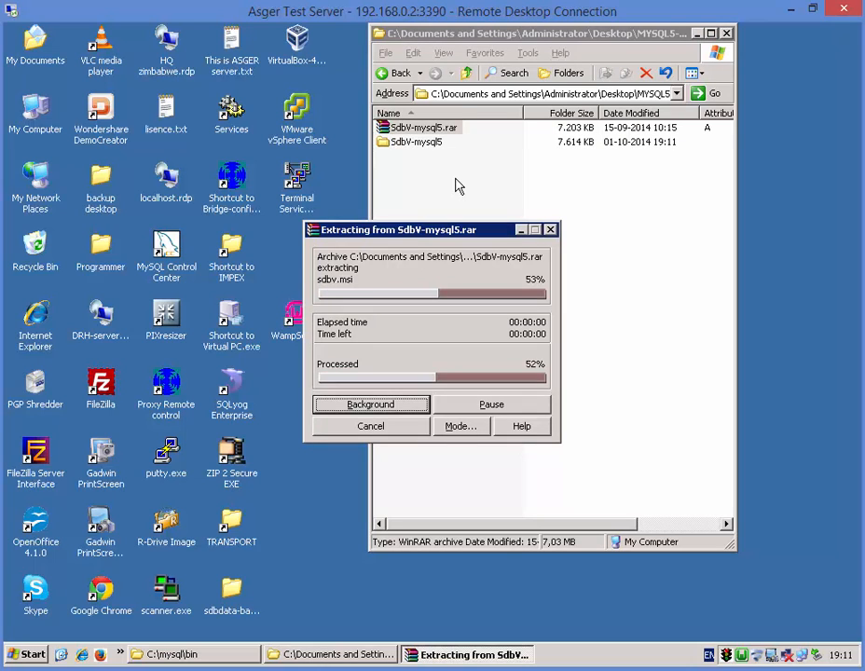
Step: Install SdbV from the extracted sdbv.msi, completing the setup wizard with its default settings
double_click(431, 146)
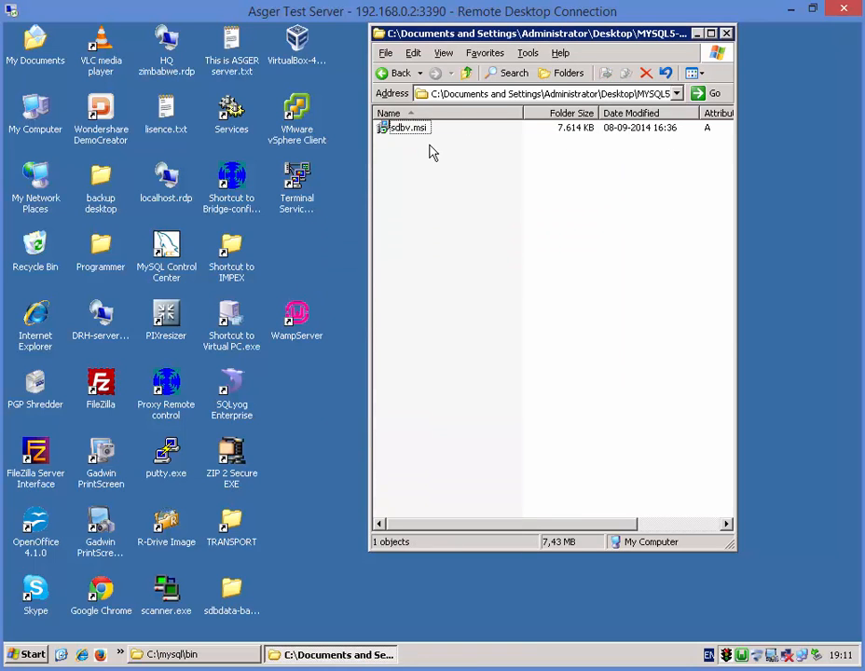
double_click(401, 130)
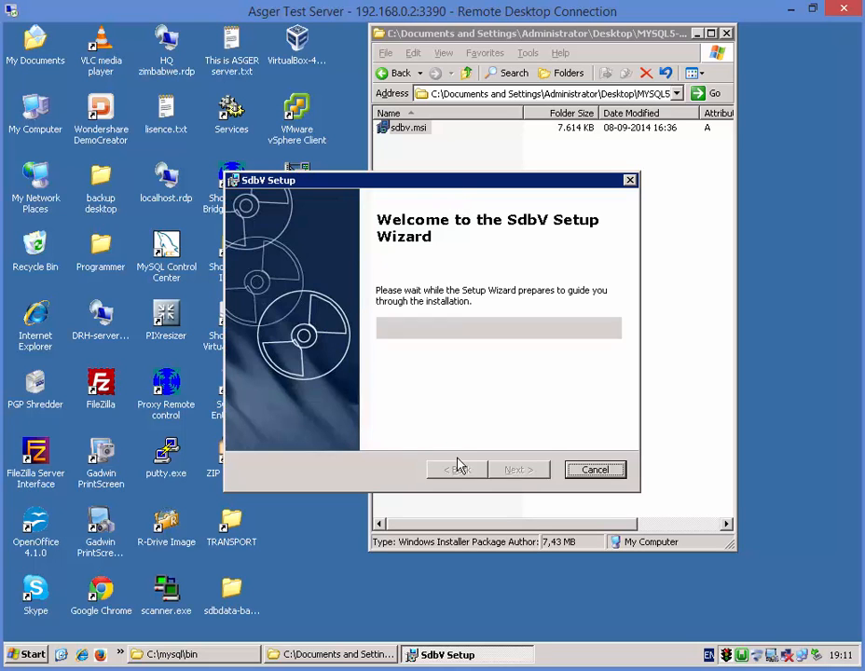
left_click(519, 470)
left_click(521, 471)
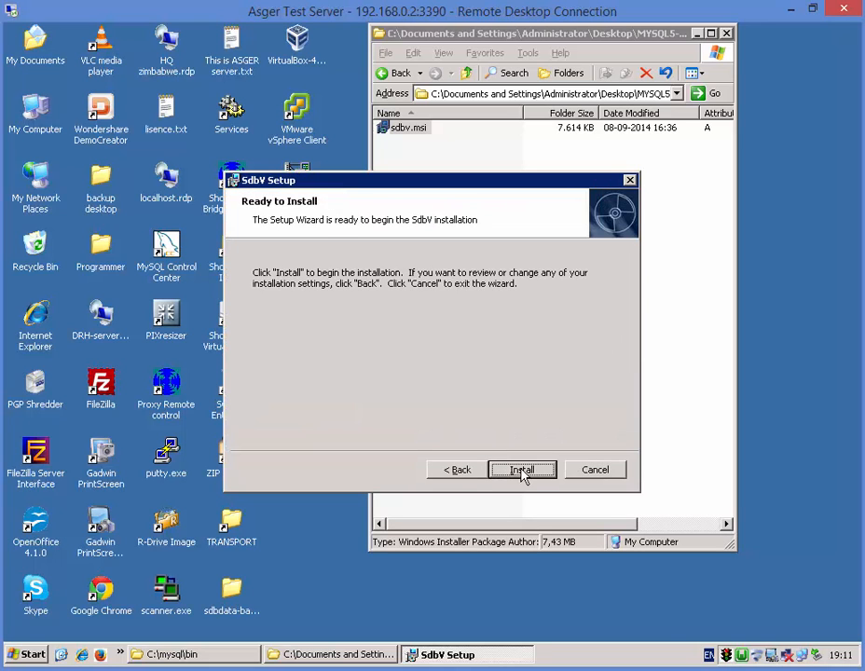
left_click(521, 472)
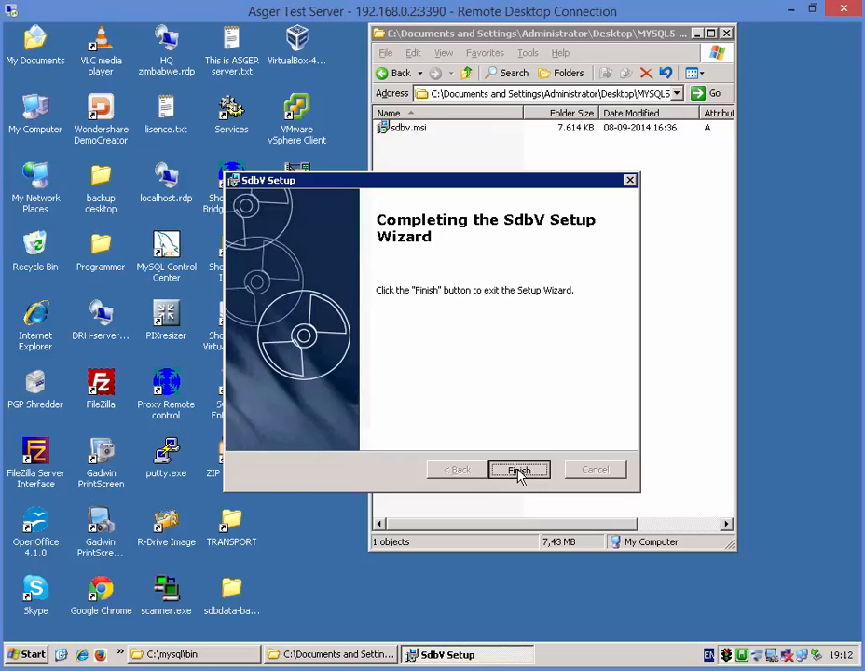
left_click(519, 471)
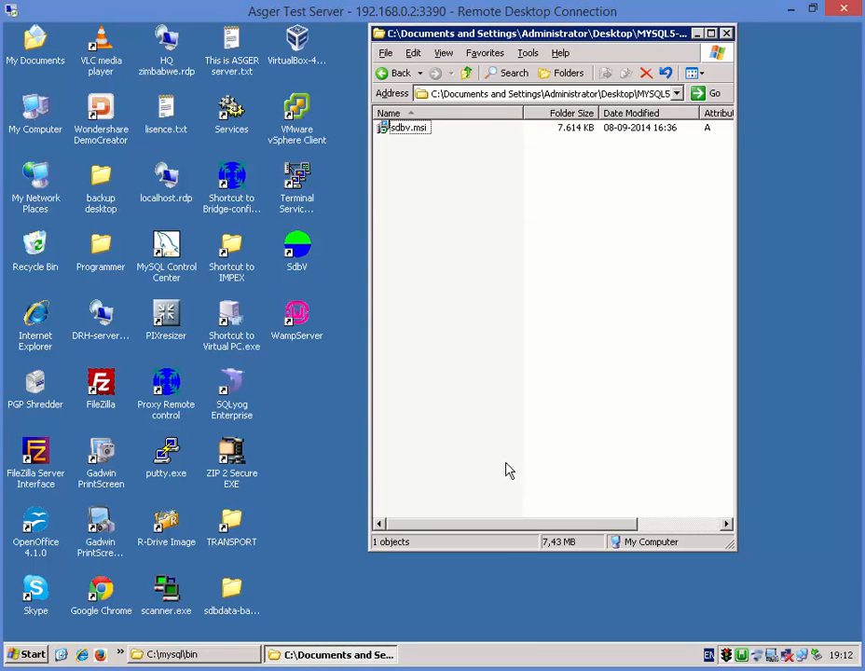
Step: Launch SdbV and enter localhost as server name and root as user name in the database setup
left_click(300, 257)
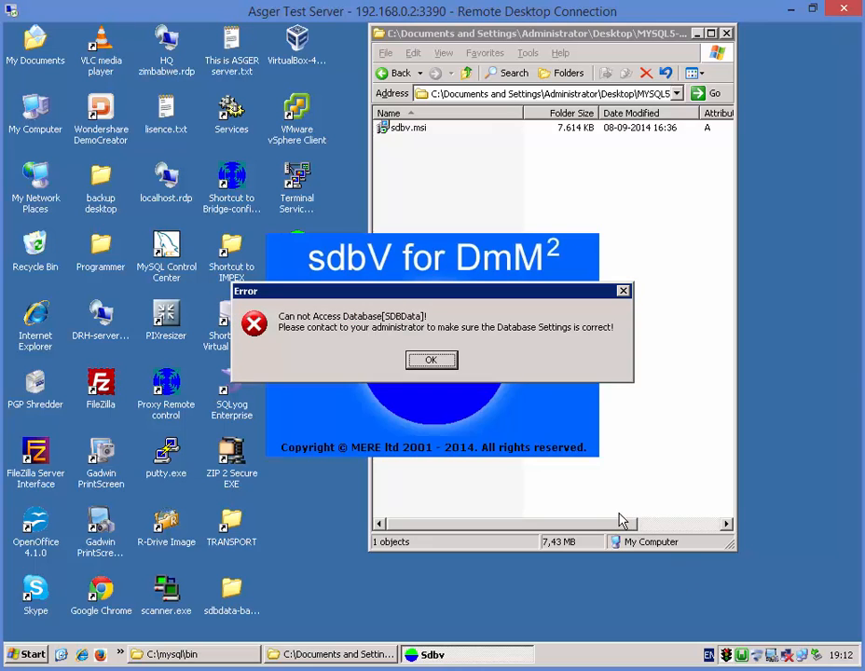
left_click(432, 362)
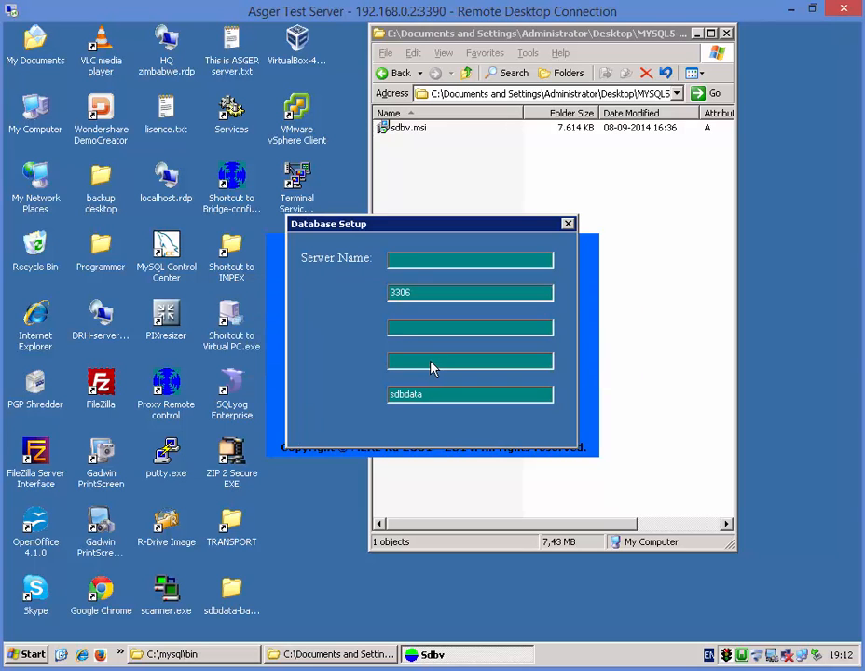
left_click(437, 260)
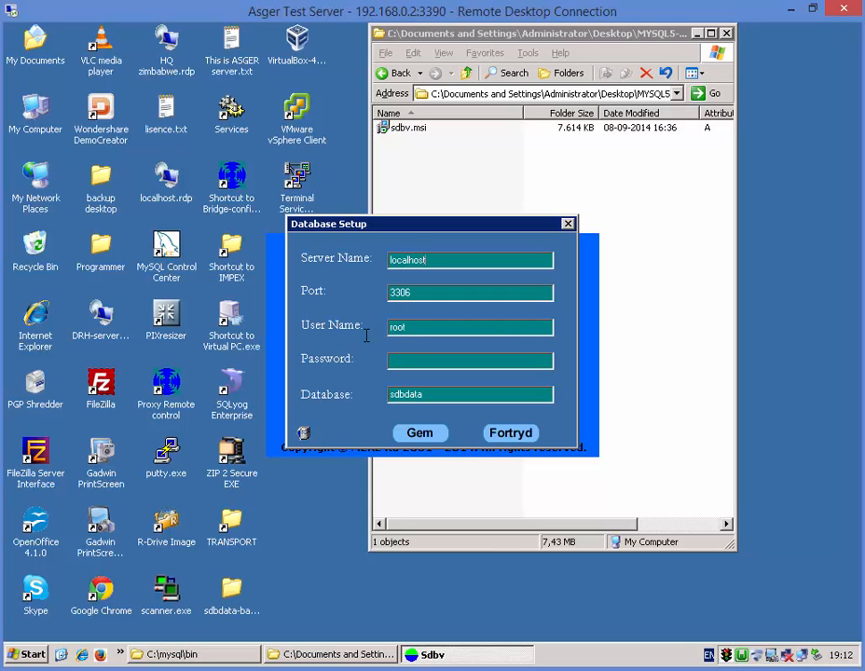
Step: Set the database name to dnsmaputo and save the database setup
left_click(439, 395)
key("BackSpace")
key("BackSpace")
key("BackSpace")
key("BackSpace")
key("BackSpace")
key("BackSpace")
key("BackSpace")
type("dnsmaputo")
left_click(419, 436)
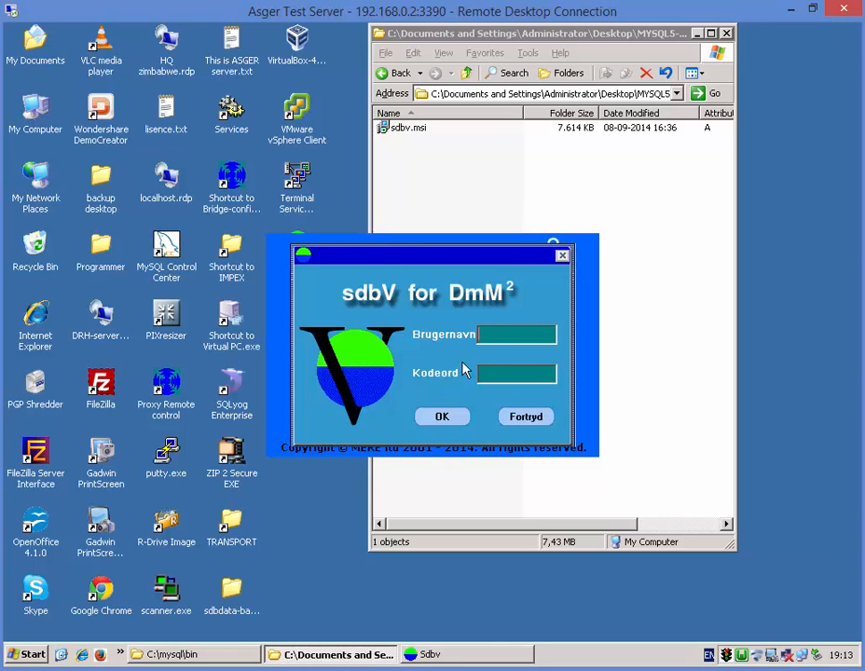
Step: Log in to SdbV as administrator and open the Studier section
type("administrator")
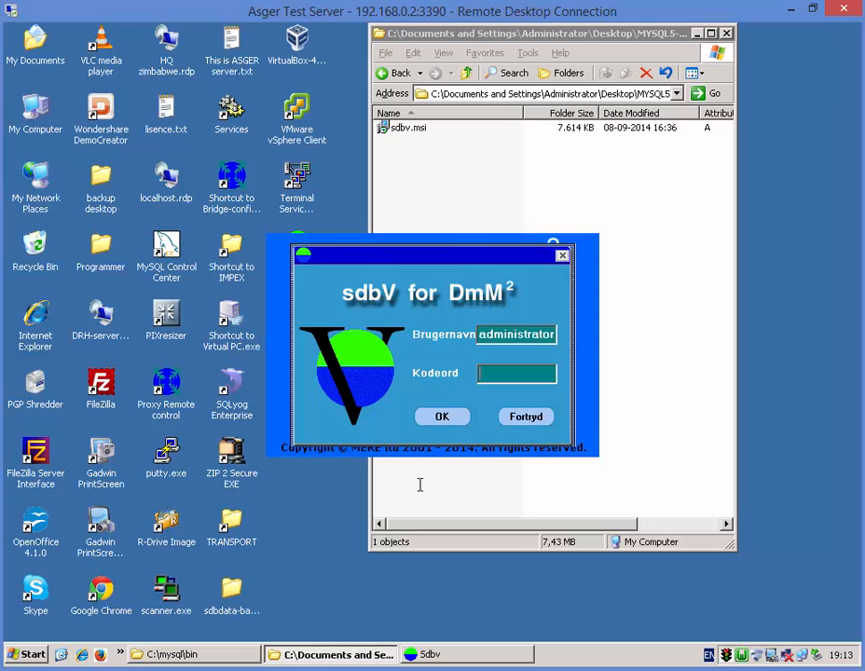
left_click(443, 419)
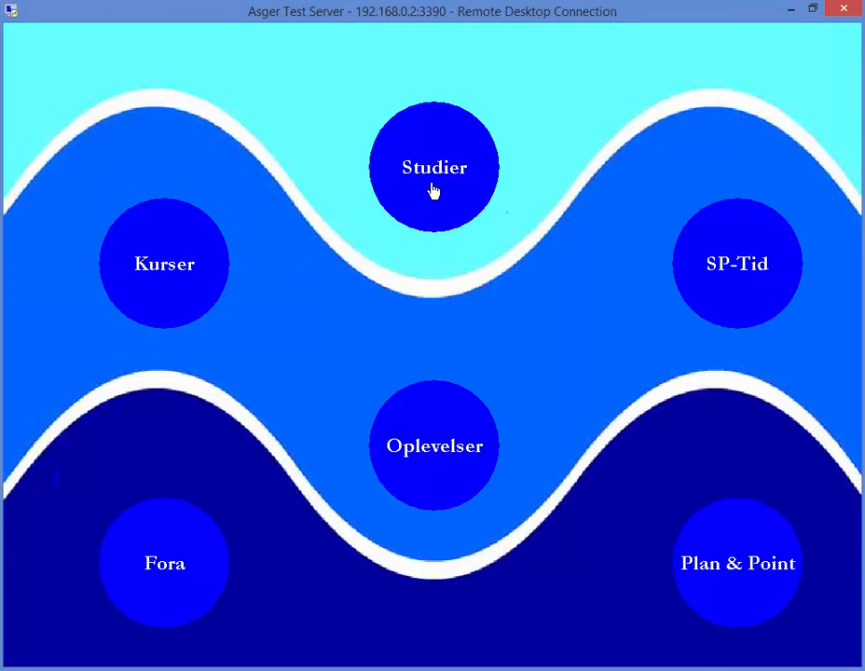
left_click(434, 190)
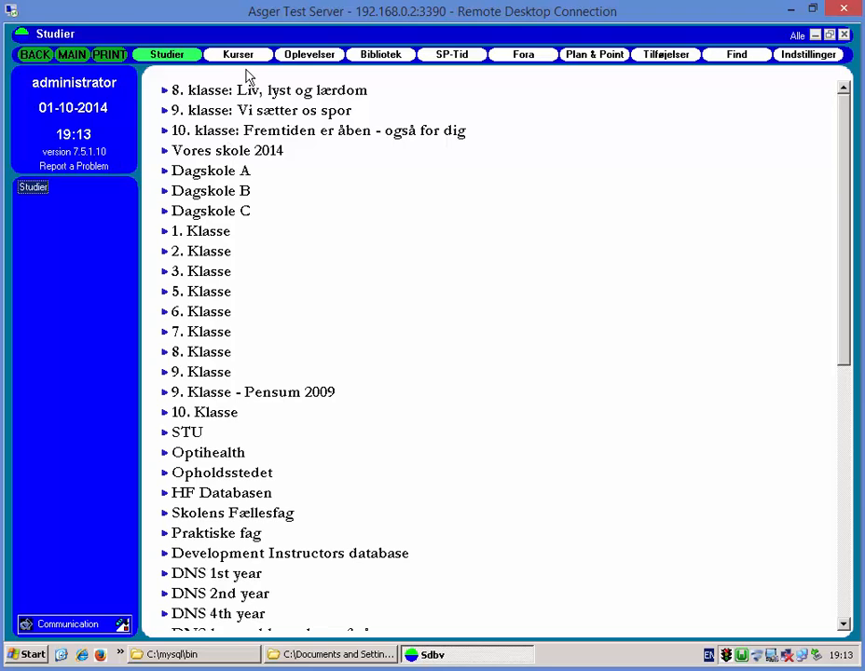
Step: View task 1, Plan og mål for skoleåret, under 8. klasse, Fag 1: Dansk, Afsnit 1
left_click(167, 93)
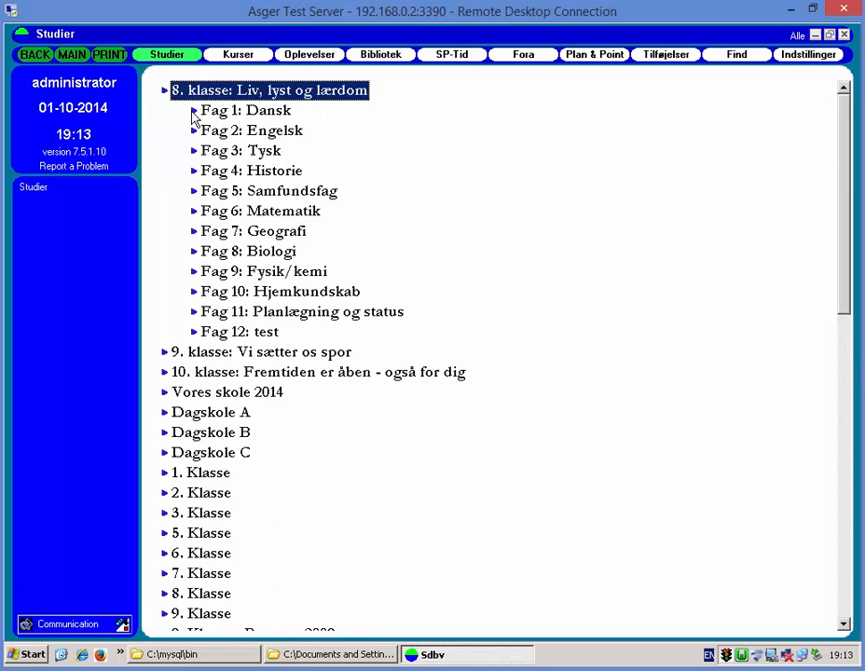
left_click(193, 111)
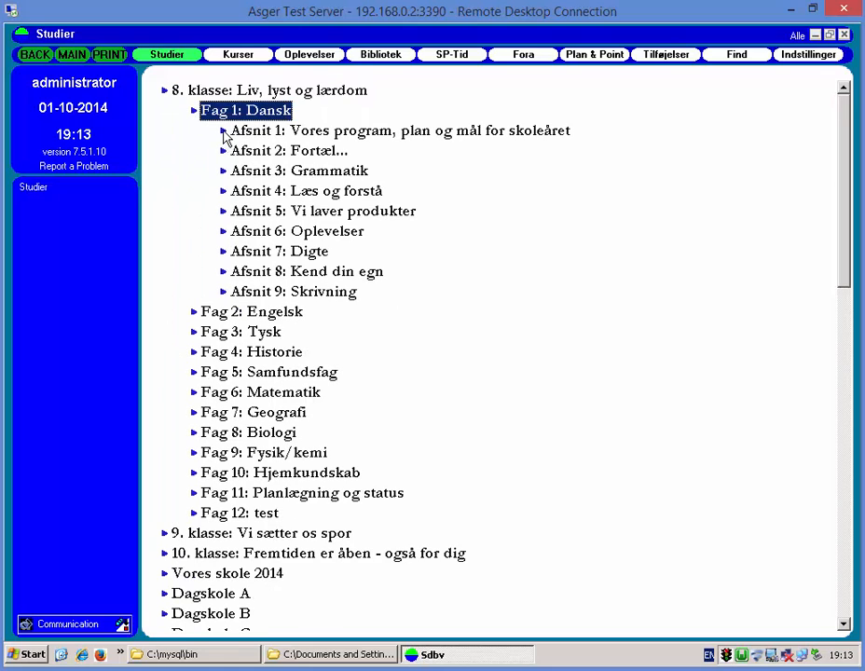
left_click(223, 133)
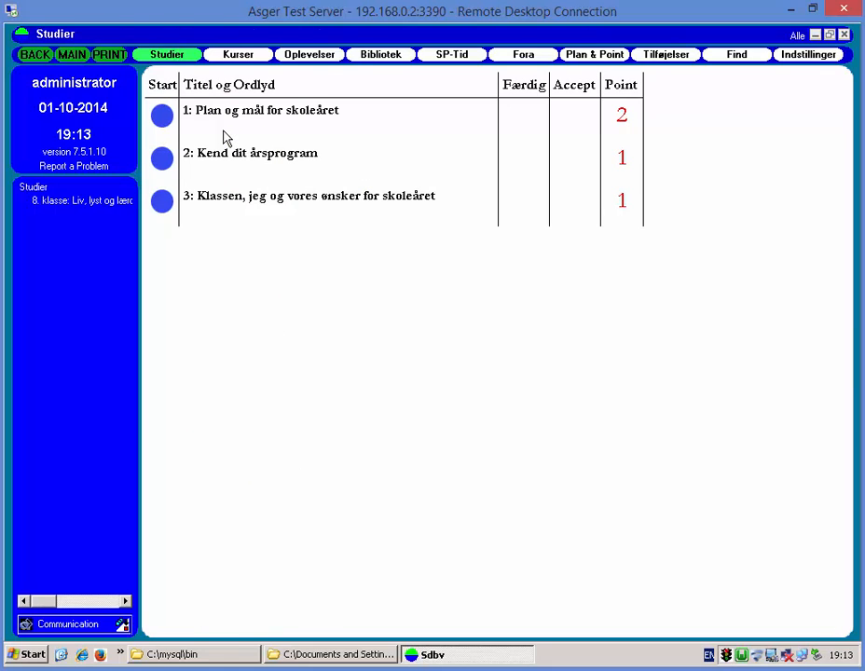
left_click(162, 116)
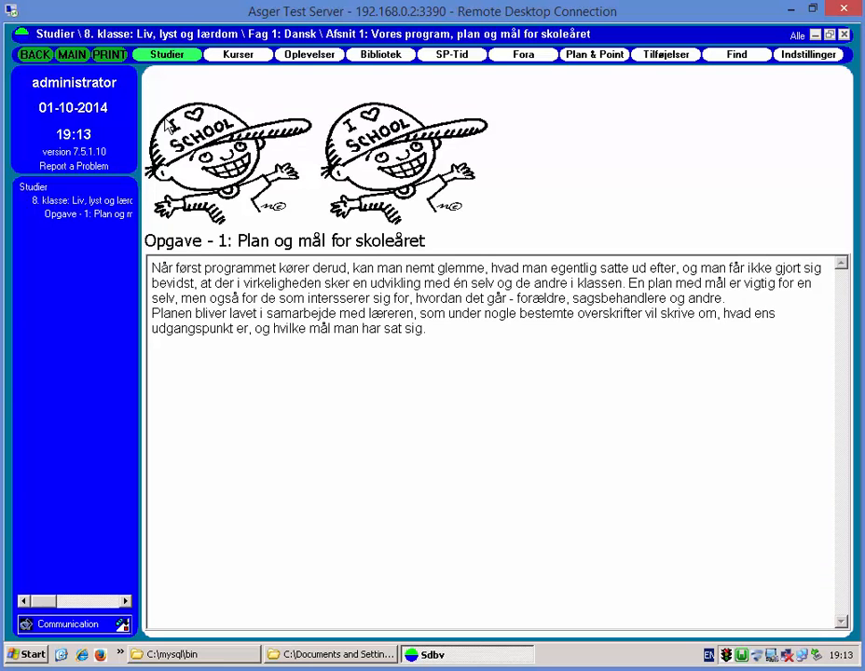